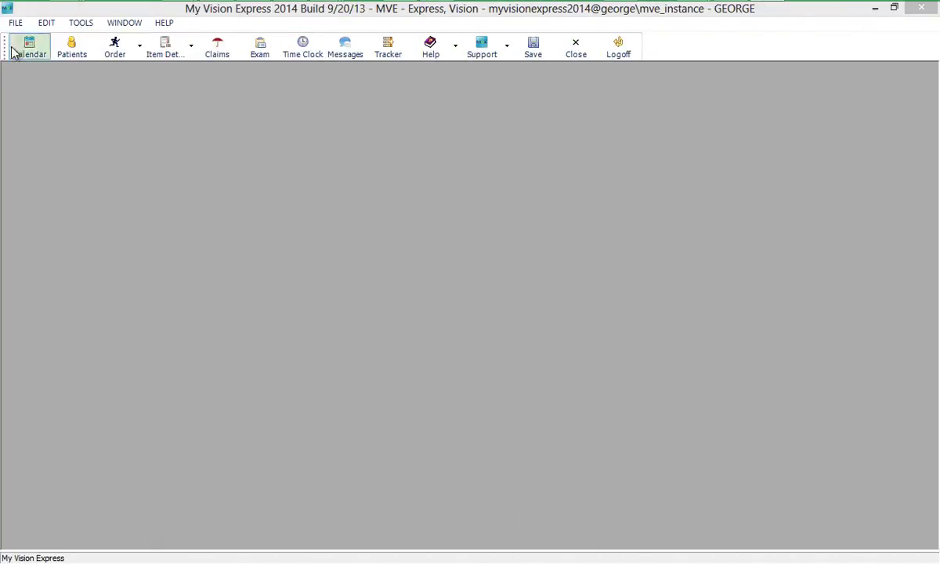
# In Setup > Categories, add Interaction Category item 'My test interaction category' with sort order 20
pyautogui.click(14, 23)
pyautogui.moveTo(34, 192)
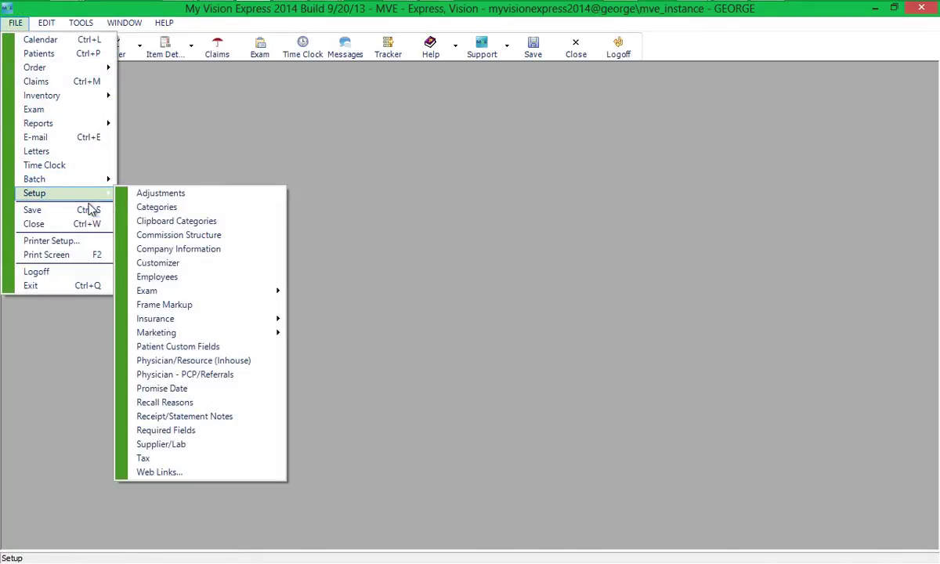
pyautogui.click(156, 207)
pyautogui.write('i')
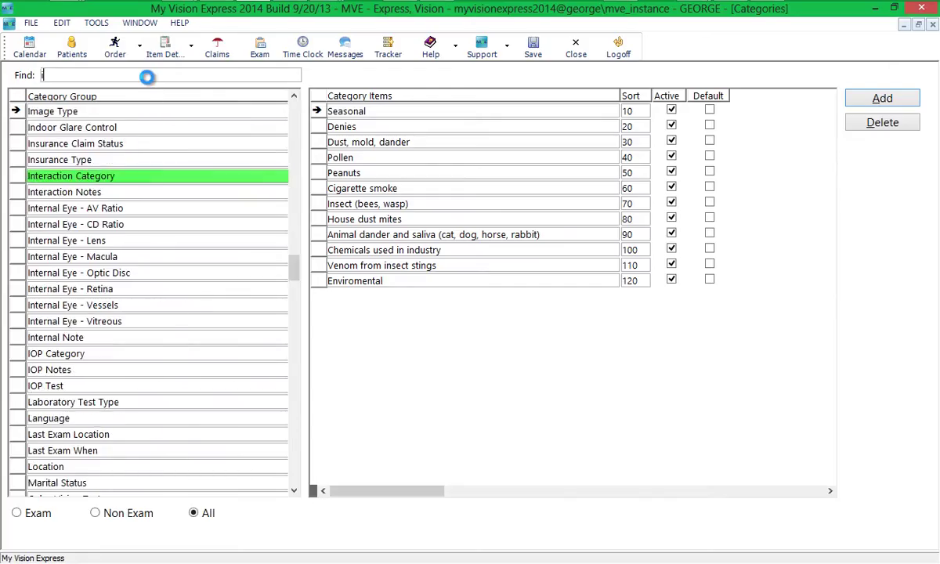
pyautogui.write('nteraction')
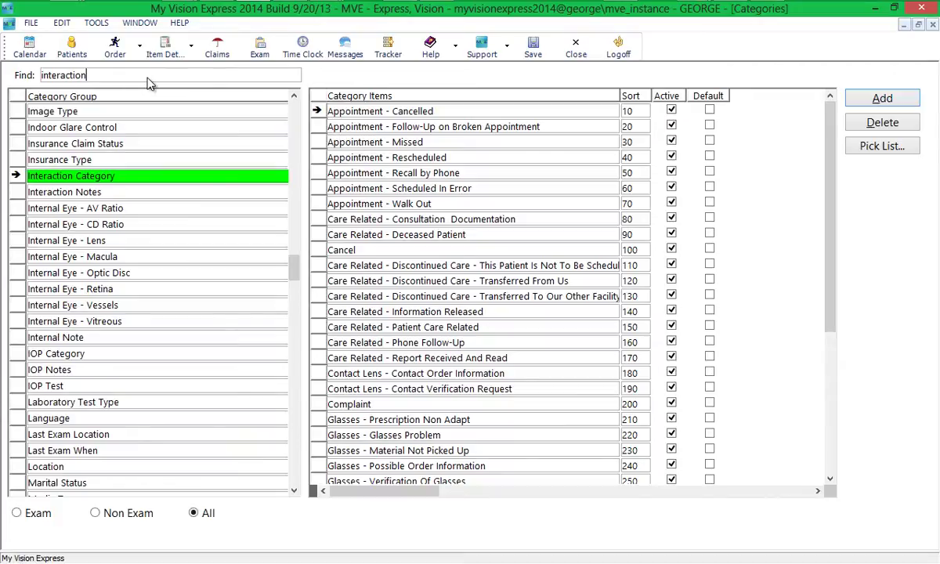
pyautogui.press('Tab')
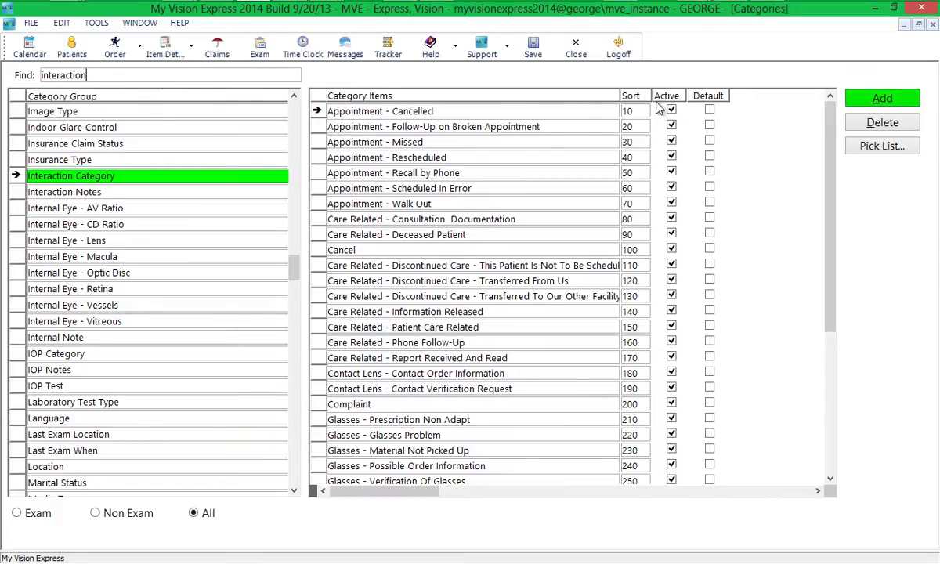
pyautogui.click(869, 101)
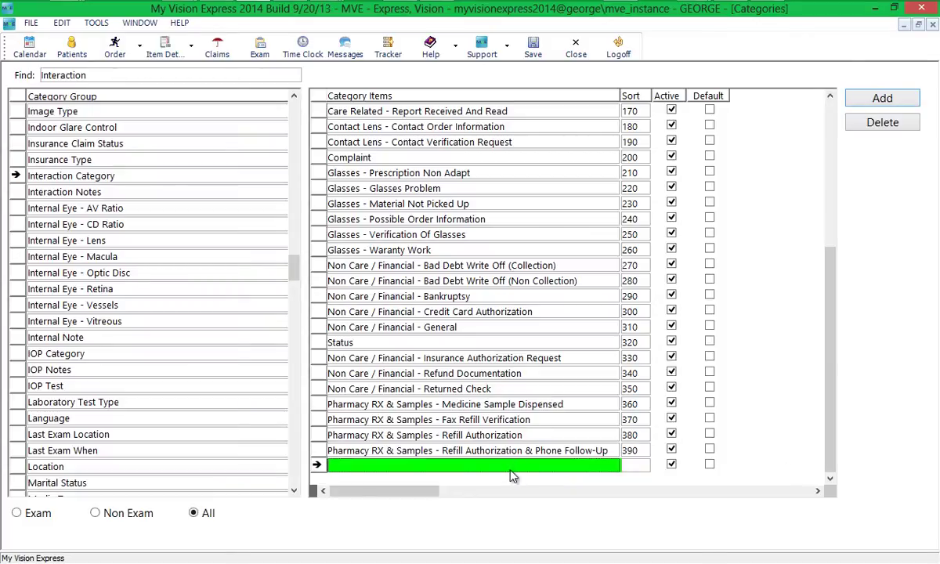
pyautogui.write('My test interaction category')
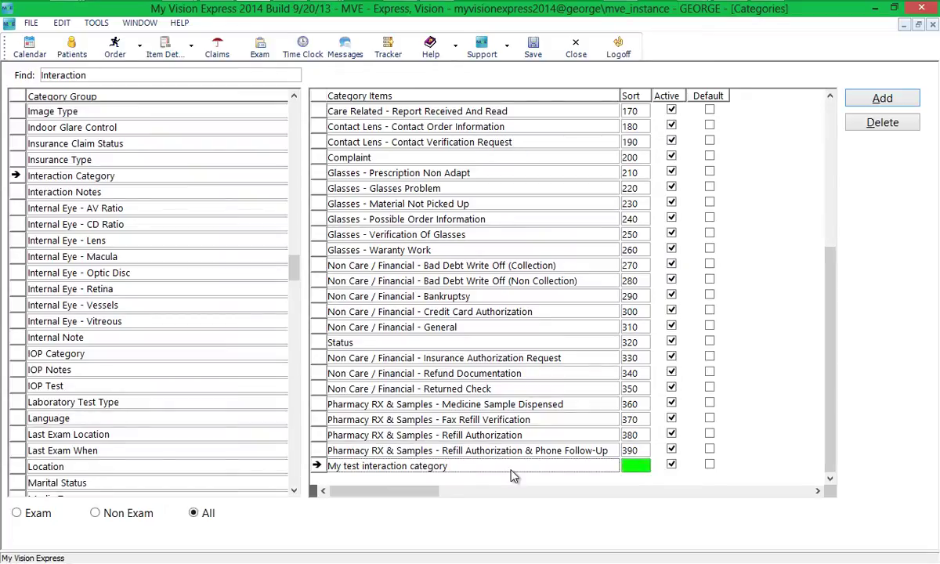
pyautogui.click(635, 468)
pyautogui.write('20')
pyautogui.press('Return')
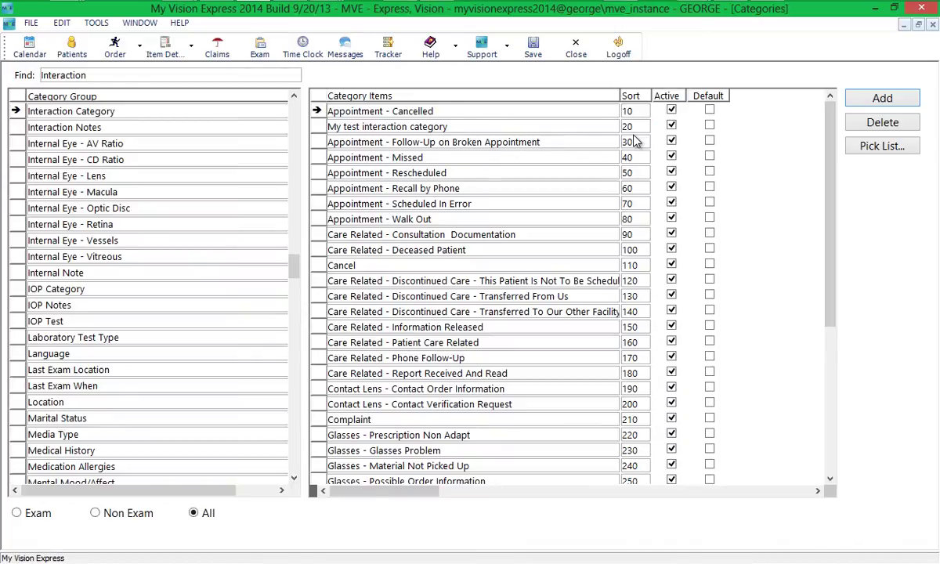
# Open the Appointment - Cancelled pick list and select its second preset note option
pyautogui.click(873, 149)
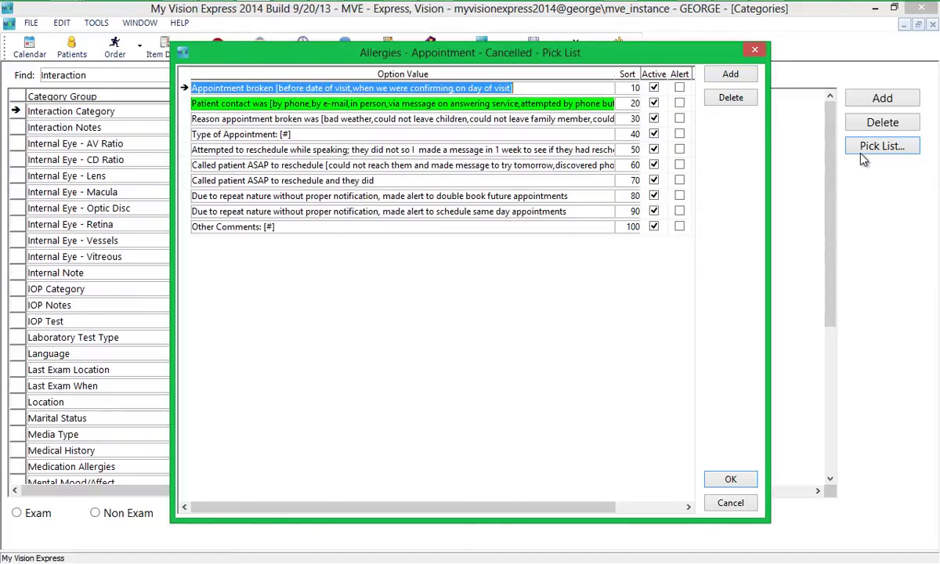
pyautogui.click(592, 106)
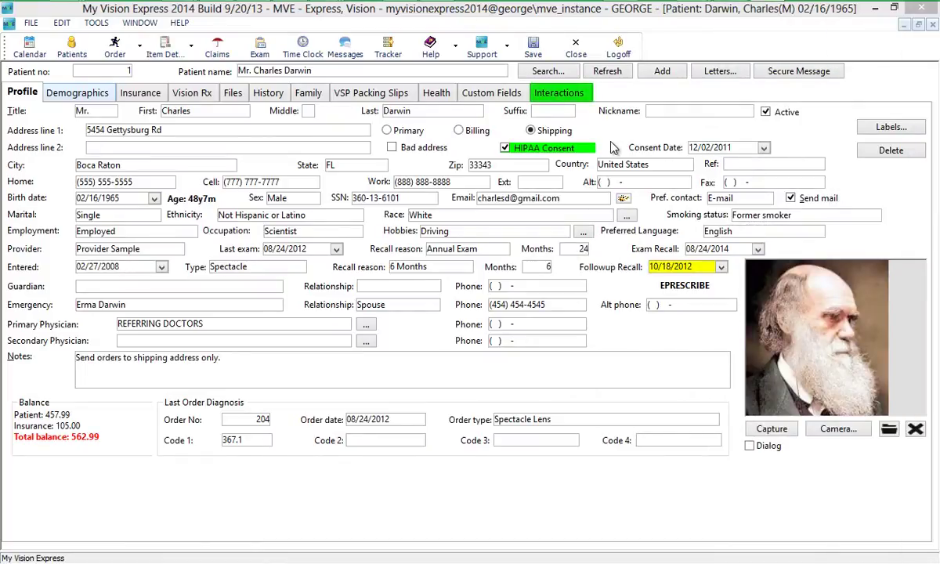
# Categorise the latest interaction as Appointment - Cancelled using the 'broken on day of visit' quick note
pyautogui.click(575, 96)
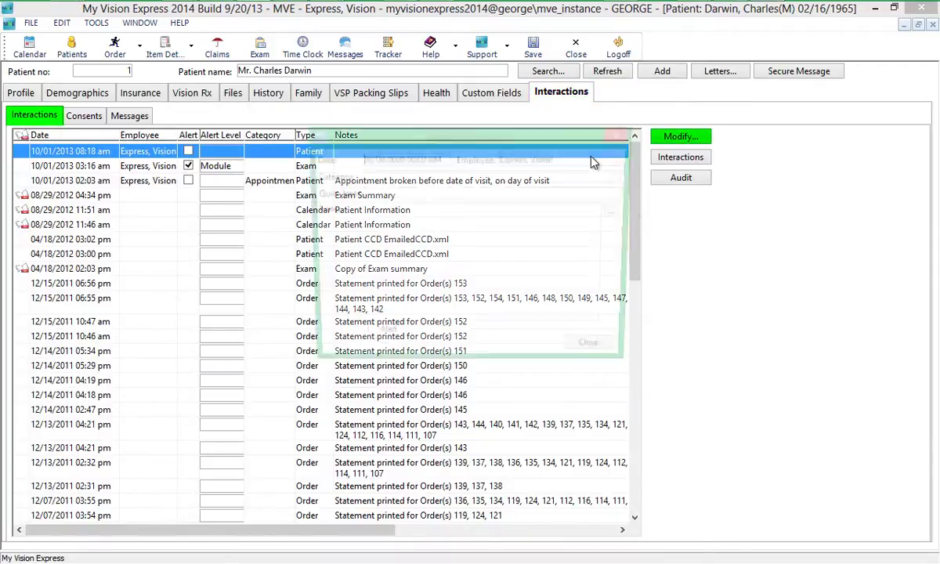
pyautogui.click(621, 178)
pyautogui.click(620, 194)
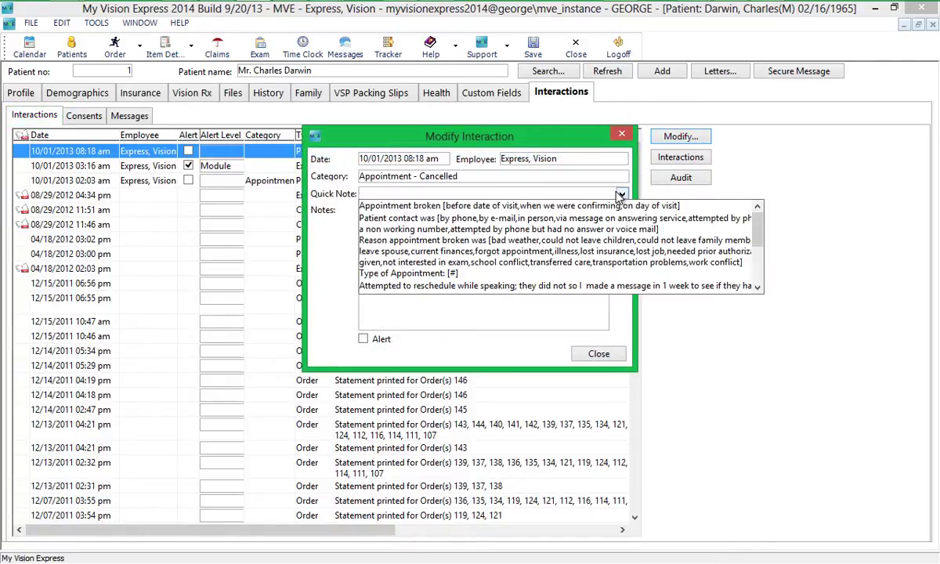
pyautogui.click(615, 206)
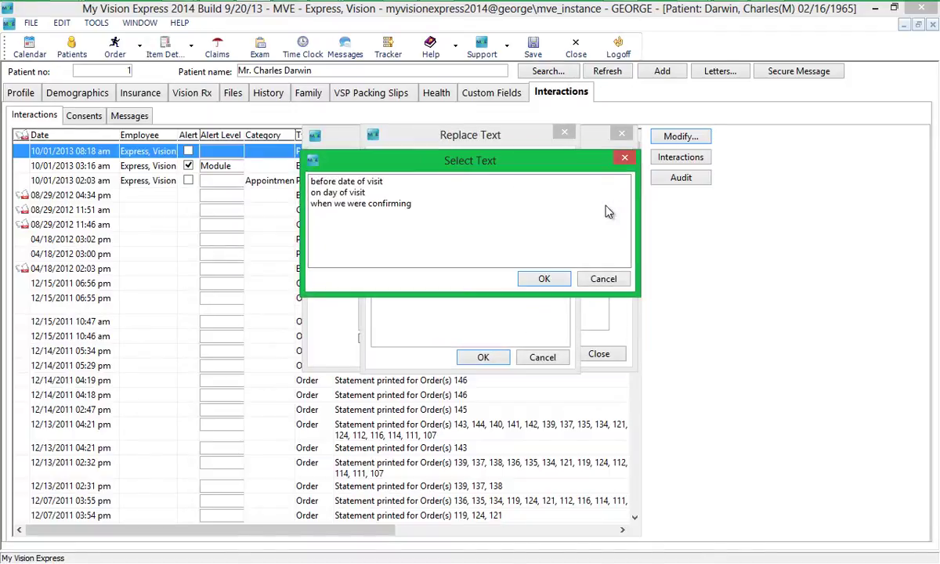
pyautogui.click(383, 194)
pyautogui.doubleClick(383, 196)
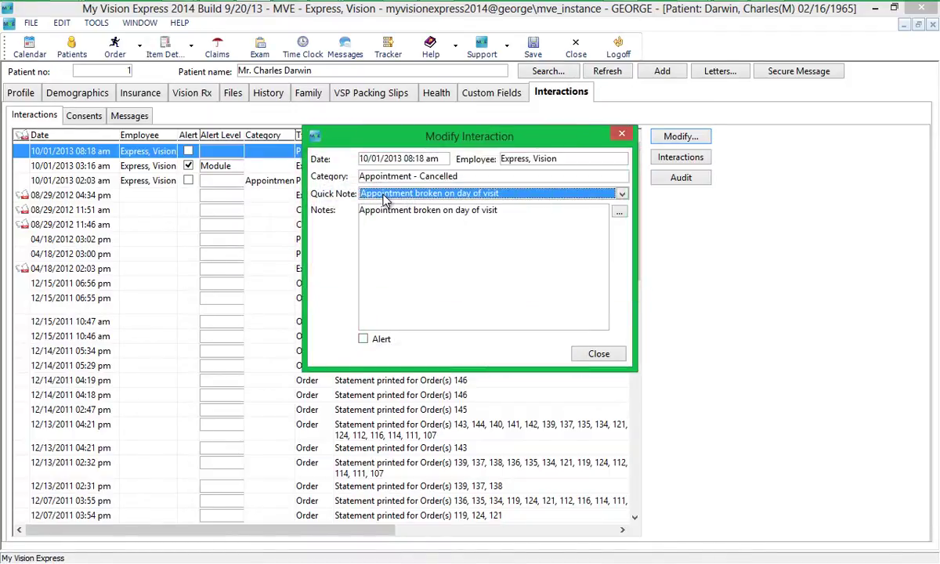
# Add note line 'Type of Appointment: Comprehensive Exam' and make the interaction a Global alert
pyautogui.click(619, 211)
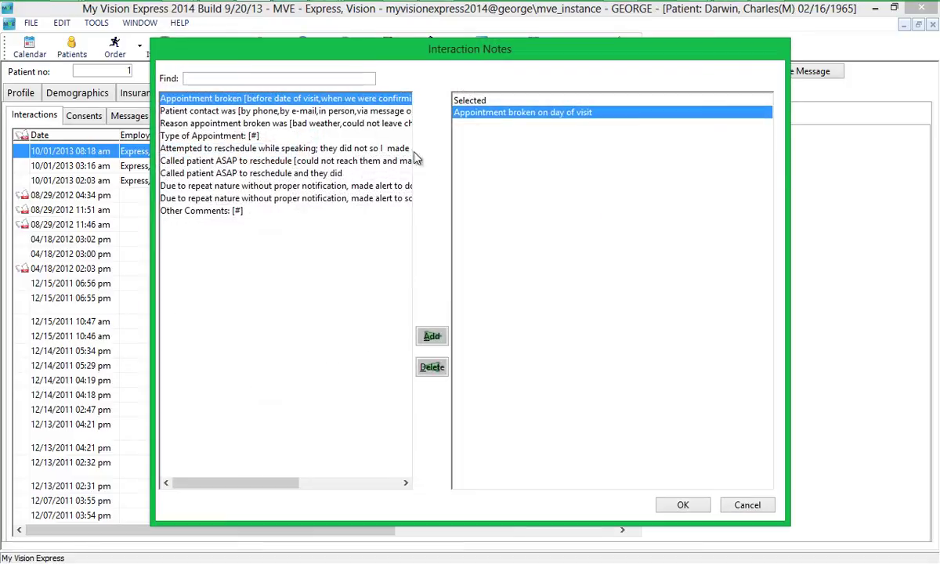
pyautogui.doubleClick(359, 138)
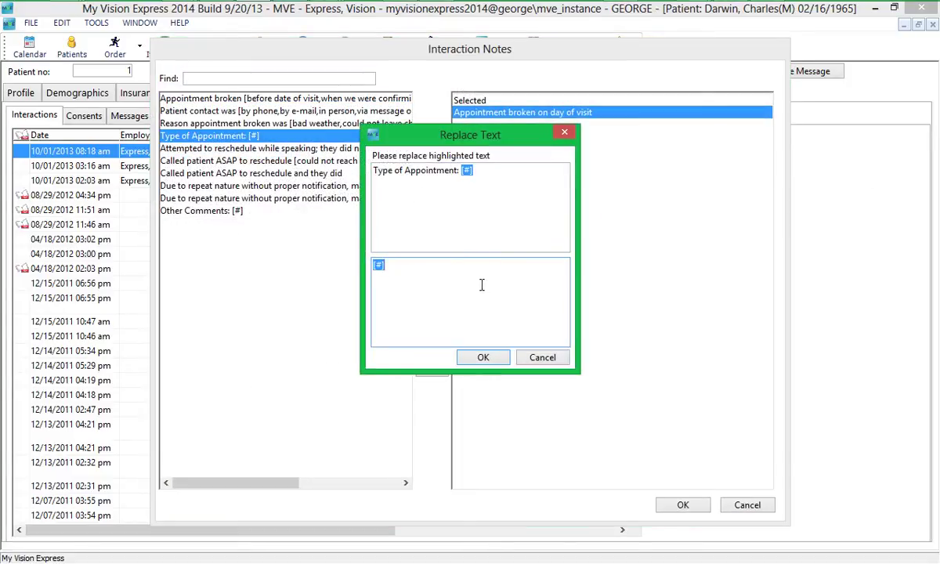
pyautogui.write('Comprehensive Exam')
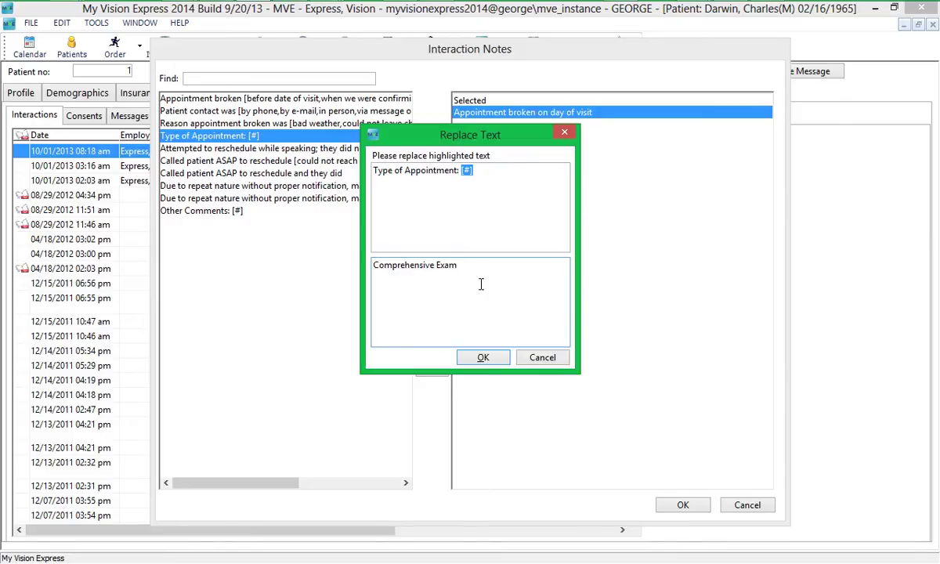
pyautogui.click(483, 357)
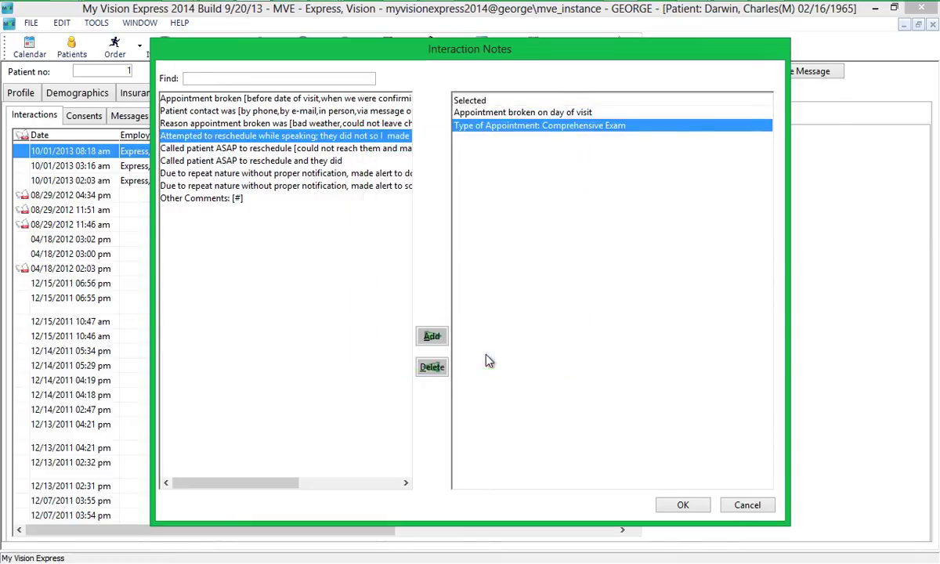
pyautogui.click(683, 505)
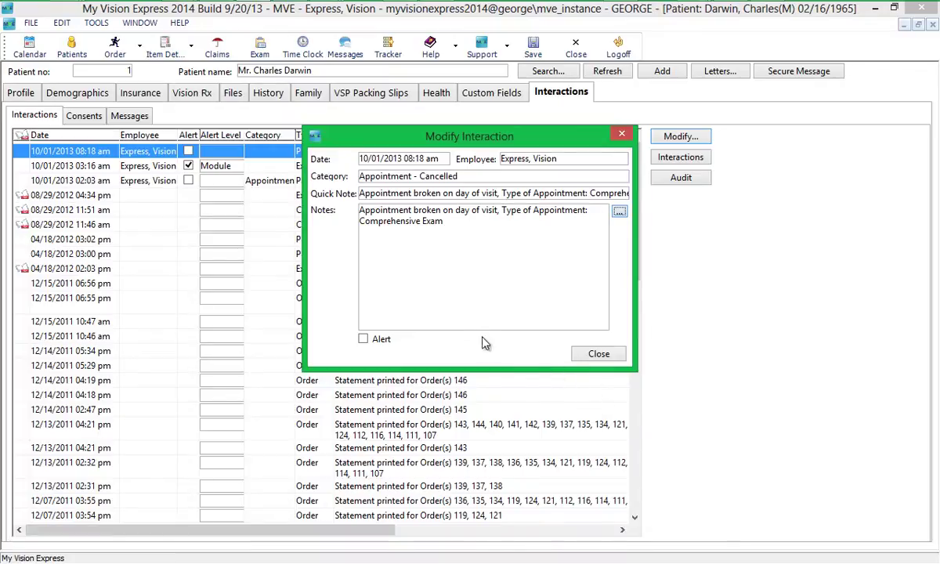
pyautogui.click(365, 340)
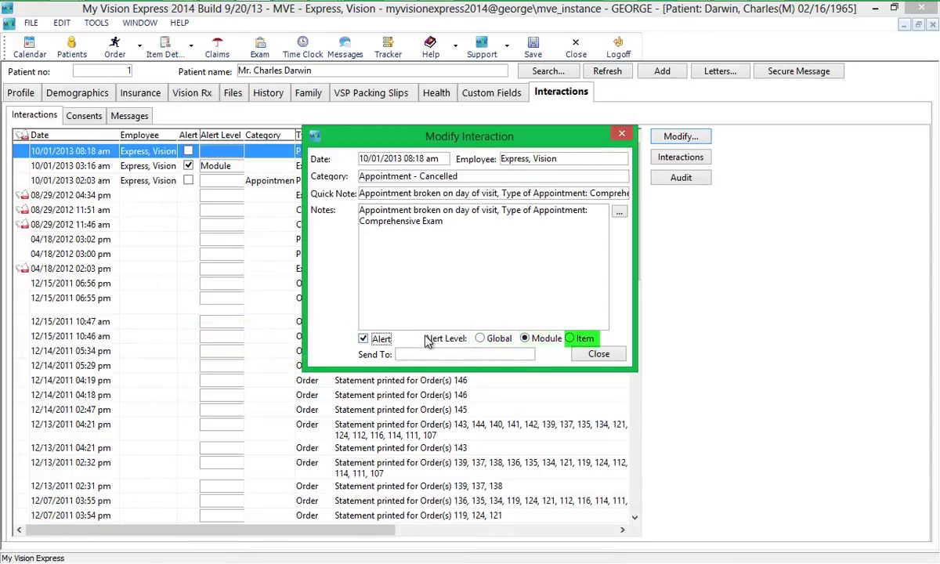
pyautogui.click(480, 342)
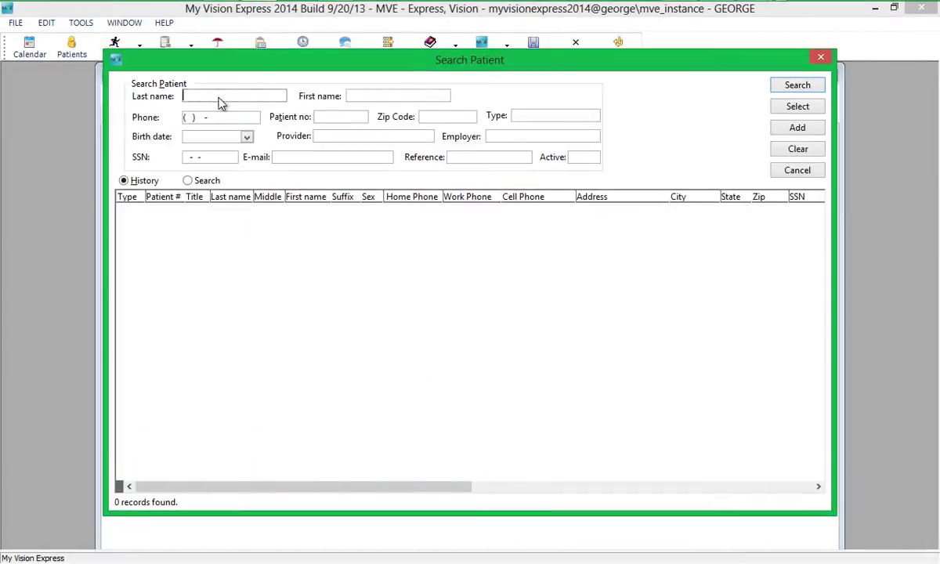
# Find patient Darwin by last name and open the record, showing the global alert
pyautogui.write('darwin')
pyautogui.press('Return')
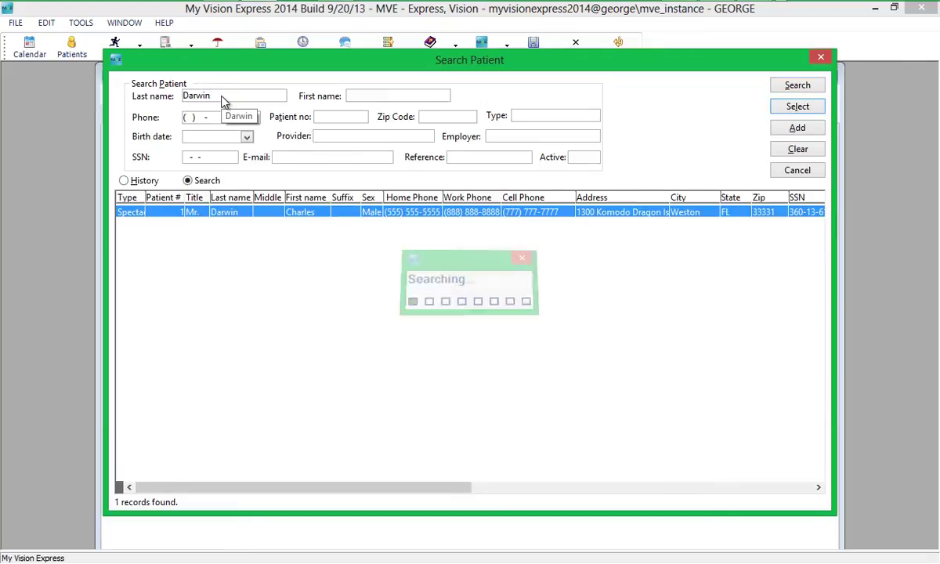
pyautogui.doubleClick(220, 213)
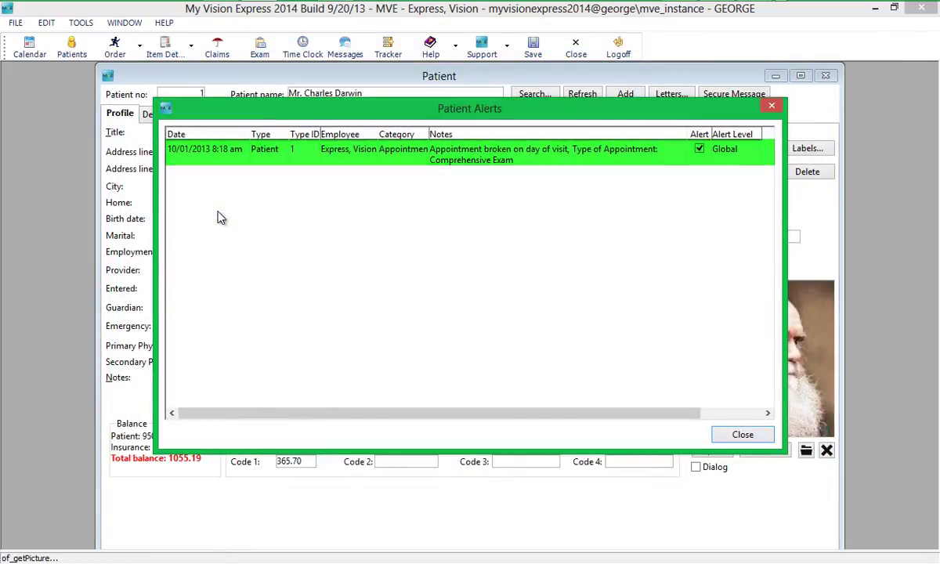
pyautogui.write('darwin')
pyautogui.press('Return')
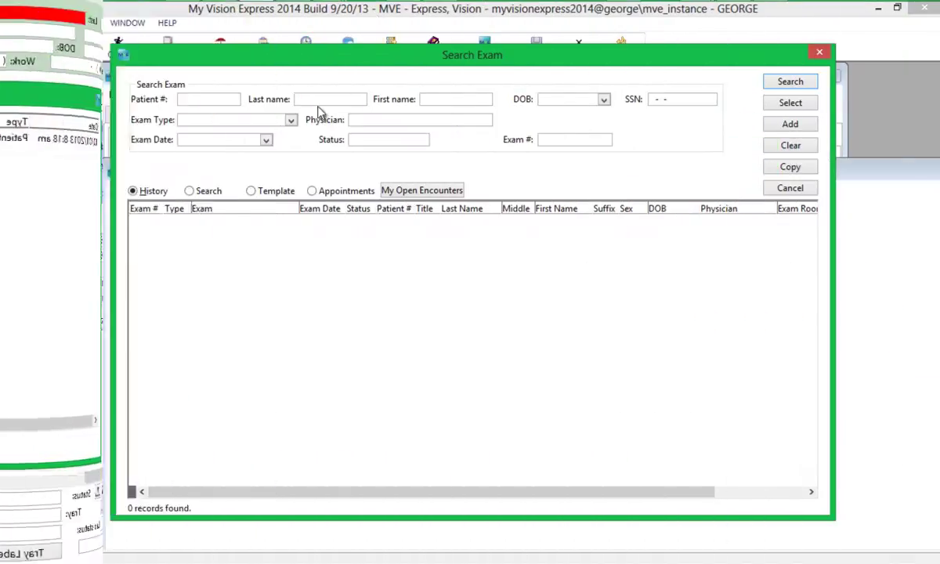
# Search Darwin's exams, then start a 9:30 October 2 appointment and look up its patient
pyautogui.write('Darwin')
pyautogui.press('Return')
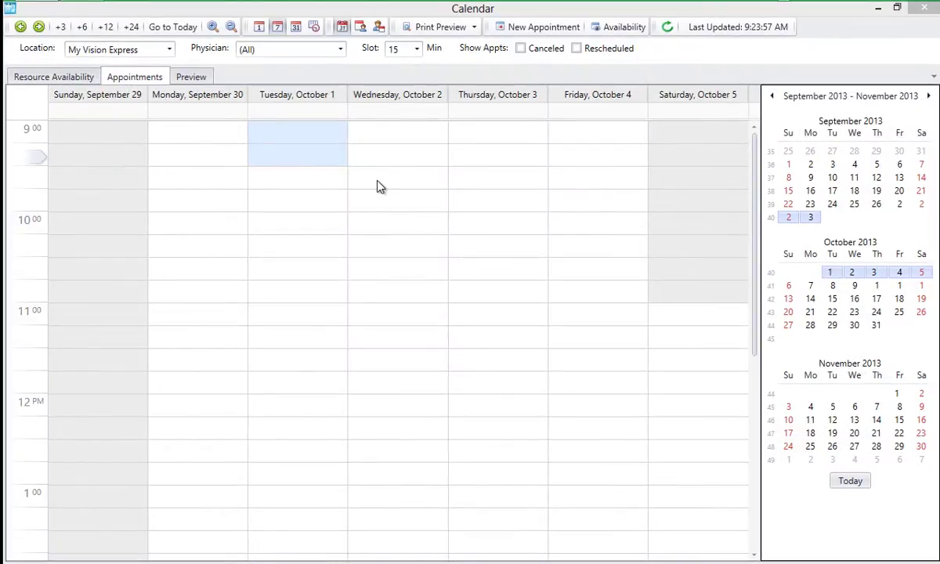
pyautogui.doubleClick(377, 185)
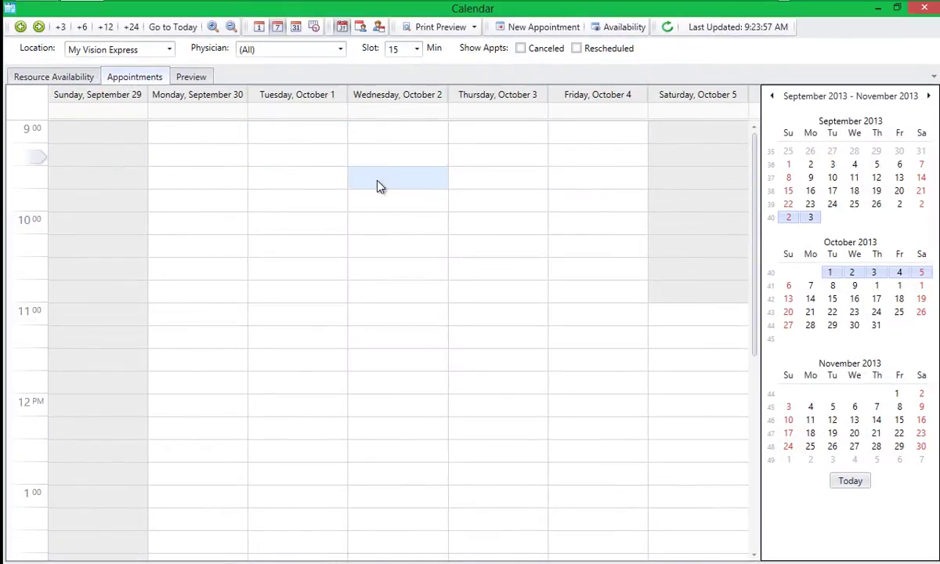
pyautogui.click(313, 107)
# Attach patient Davis, mark the blank exam interaction as an alert, and list the order's interactions
pyautogui.write('davis')
pyautogui.press('Return')
pyautogui.press('Return')
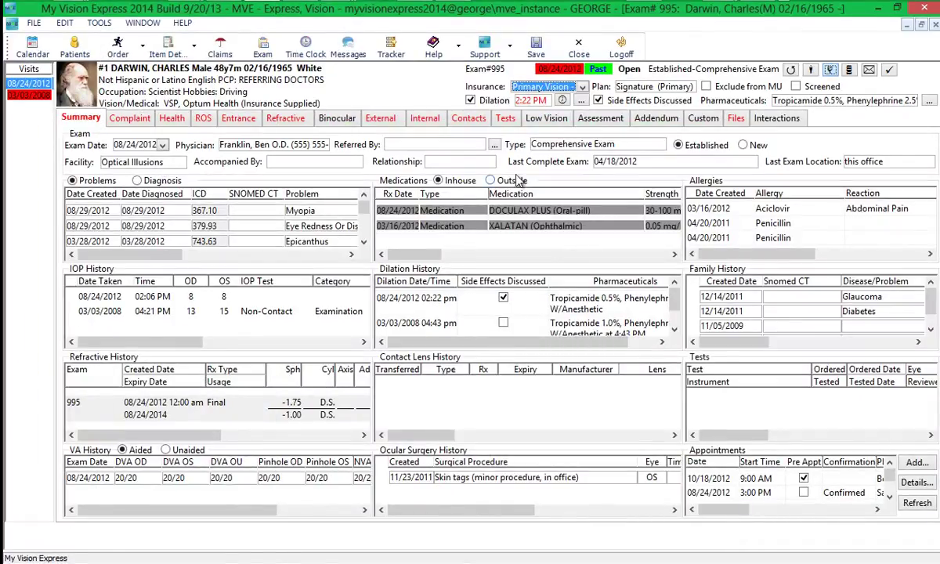
pyautogui.click(778, 117)
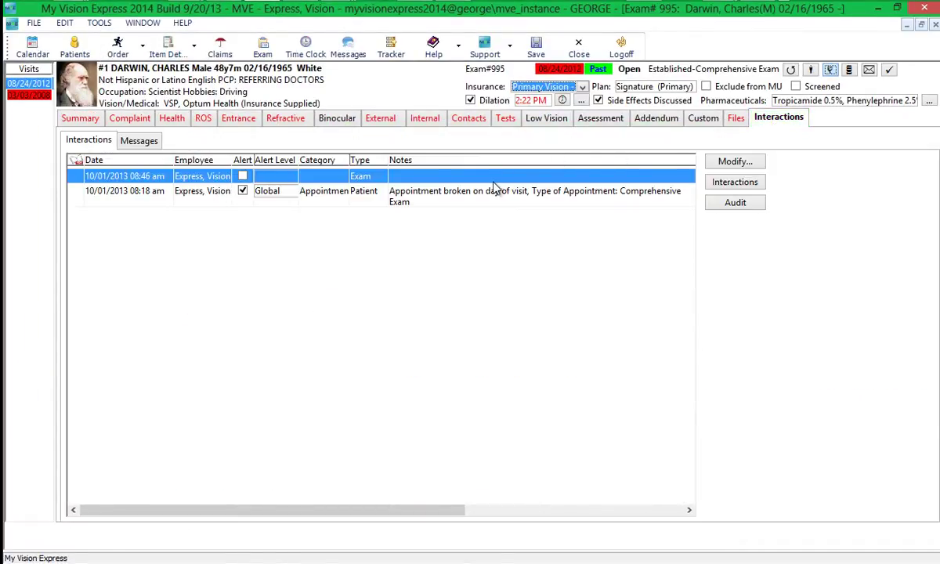
pyautogui.doubleClick(462, 176)
pyautogui.click(376, 344)
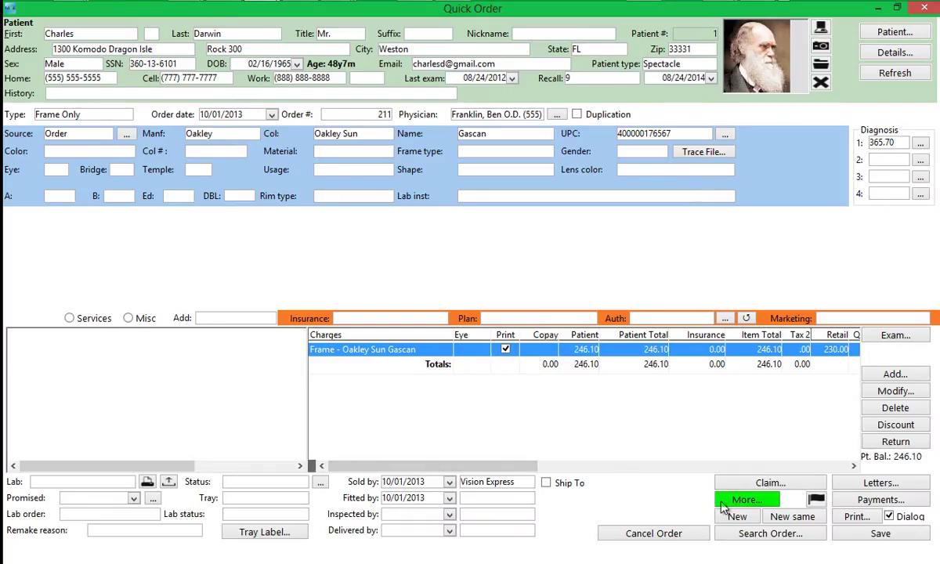
pyautogui.click(724, 503)
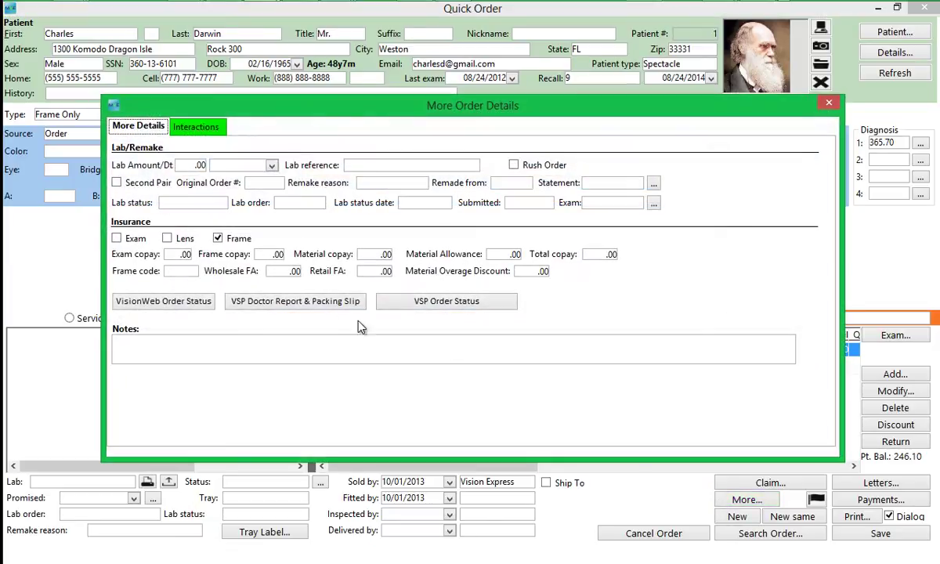
pyautogui.click(196, 127)
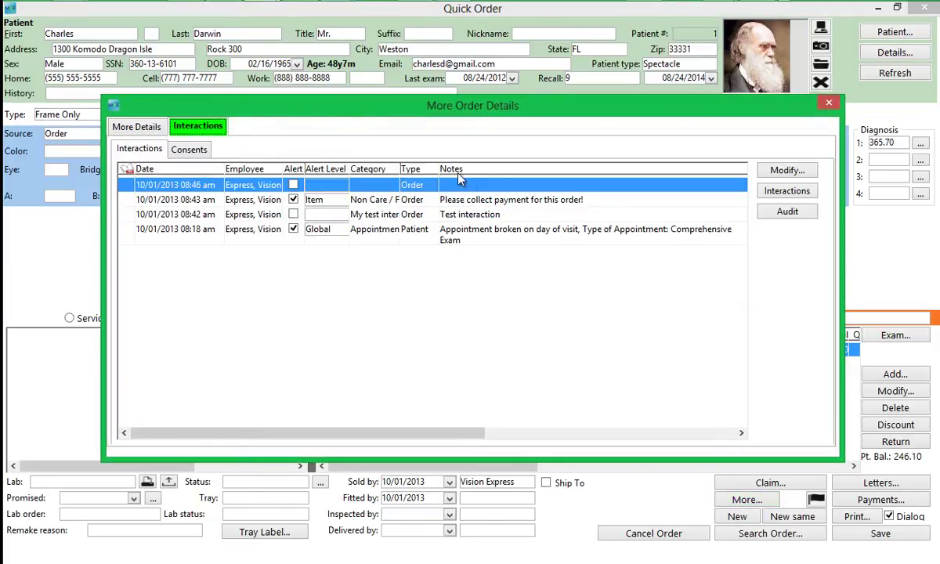
# Save an alert interaction 'Please verify Mr. Darwins D.O.B' under My test interaction category
pyautogui.click(383, 339)
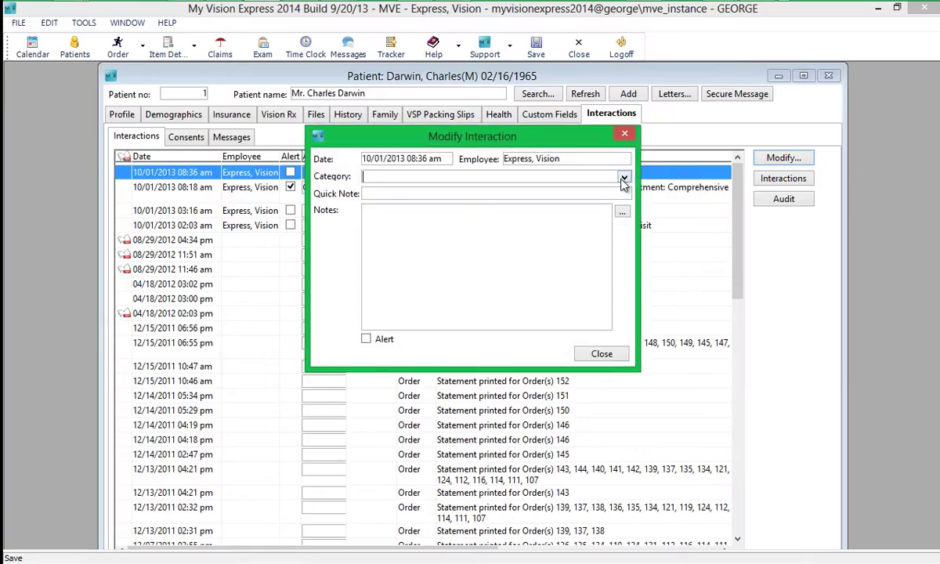
pyautogui.click(623, 176)
pyautogui.click(486, 202)
pyautogui.write('Please verify Mr. Darwins D.O.B')
pyautogui.click(367, 339)
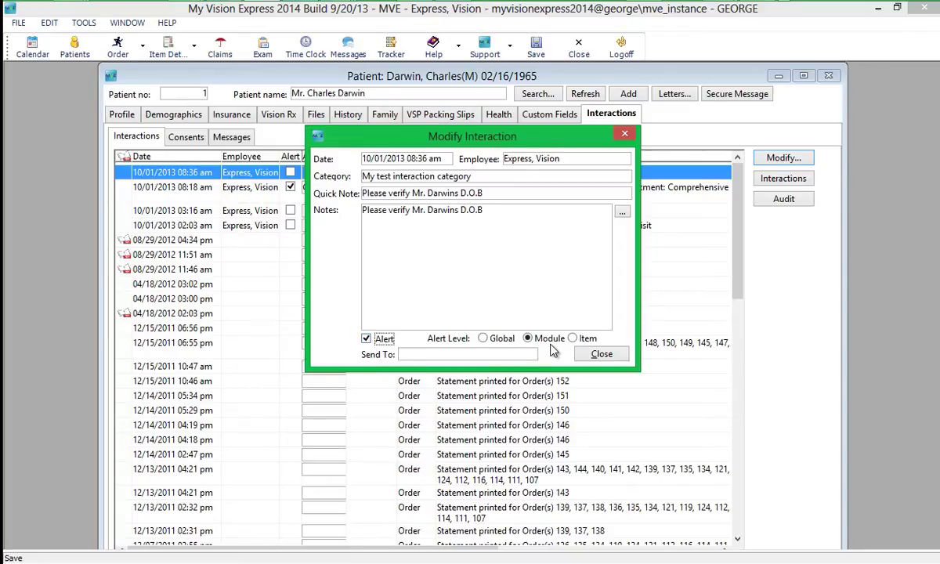
pyautogui.click(601, 353)
# Close the patient, reopen patient DARWIN, and dismiss the Patient Alerts list
pyautogui.click(579, 47)
pyautogui.click(76, 49)
pyautogui.write('DARWIN')
pyautogui.press('Return')
pyautogui.press('Return')
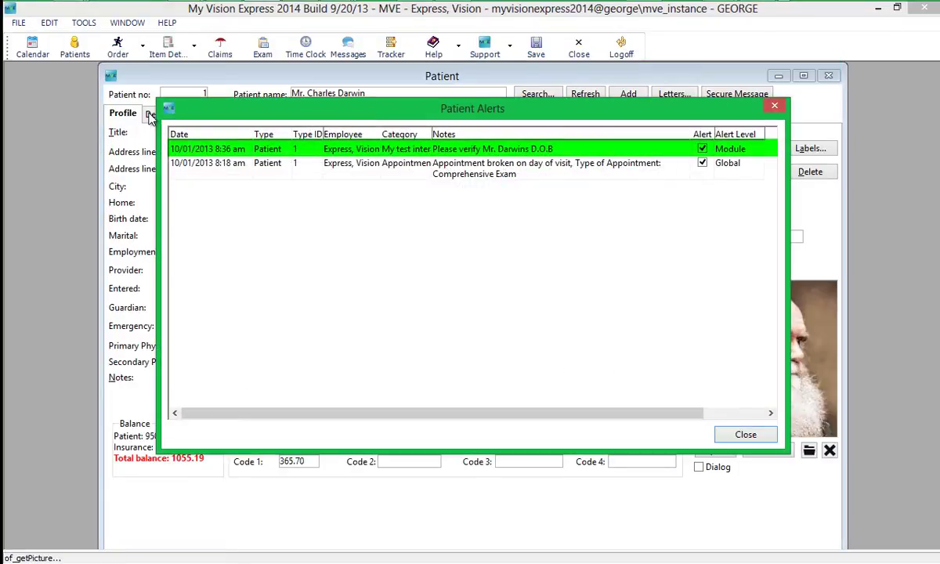
pyautogui.click(724, 434)
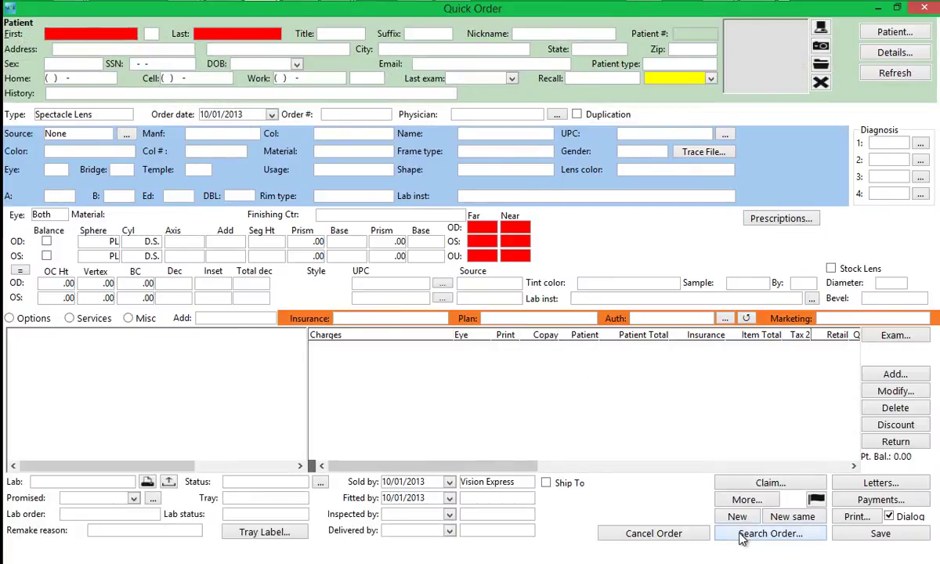
# Open order 211, dismiss its alerts, and show its interactions
pyautogui.click(736, 532)
pyautogui.doubleClick(455, 288)
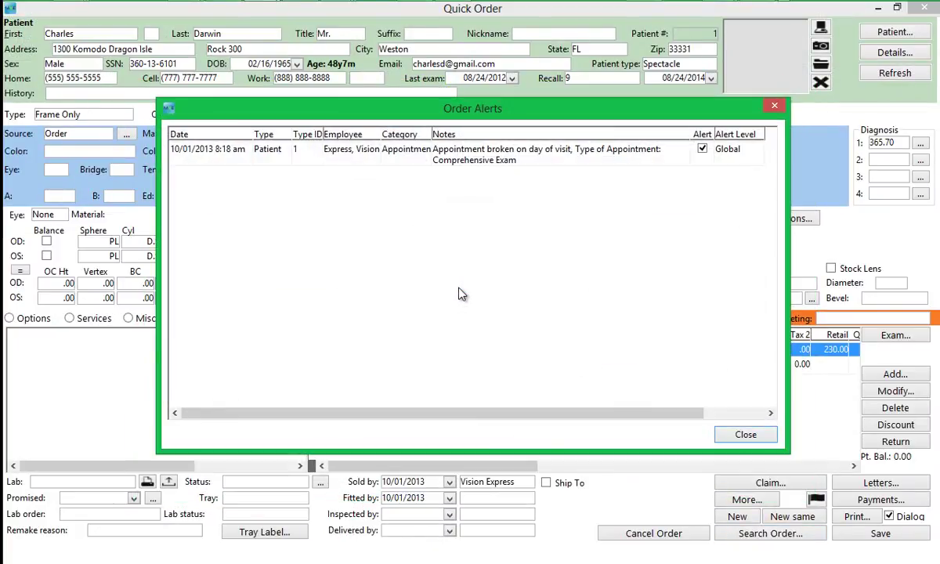
pyautogui.click(745, 434)
pyautogui.click(746, 498)
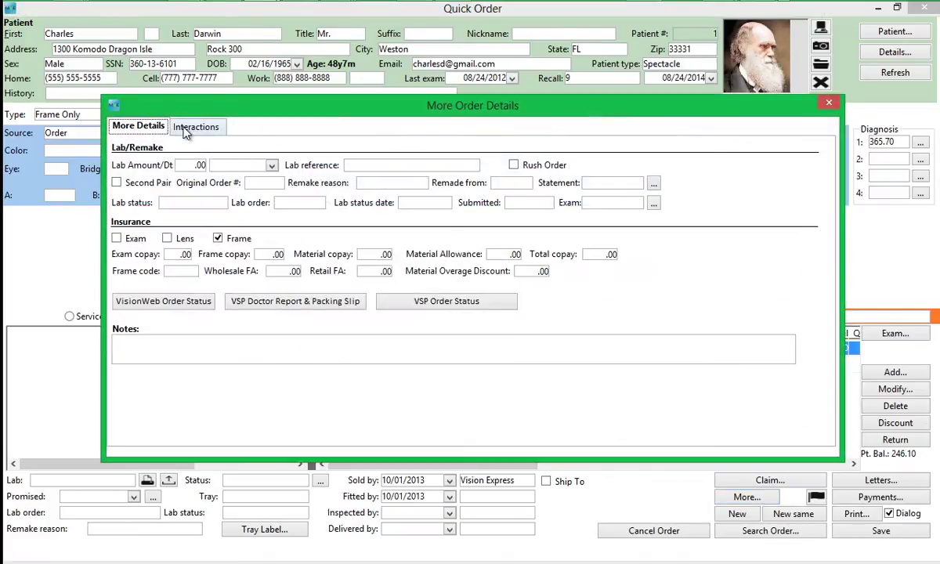
pyautogui.click(262, 127)
# Save an Item-level alert 'Please collect payment for this order!' under Non Care / Financial - General
pyautogui.click(624, 177)
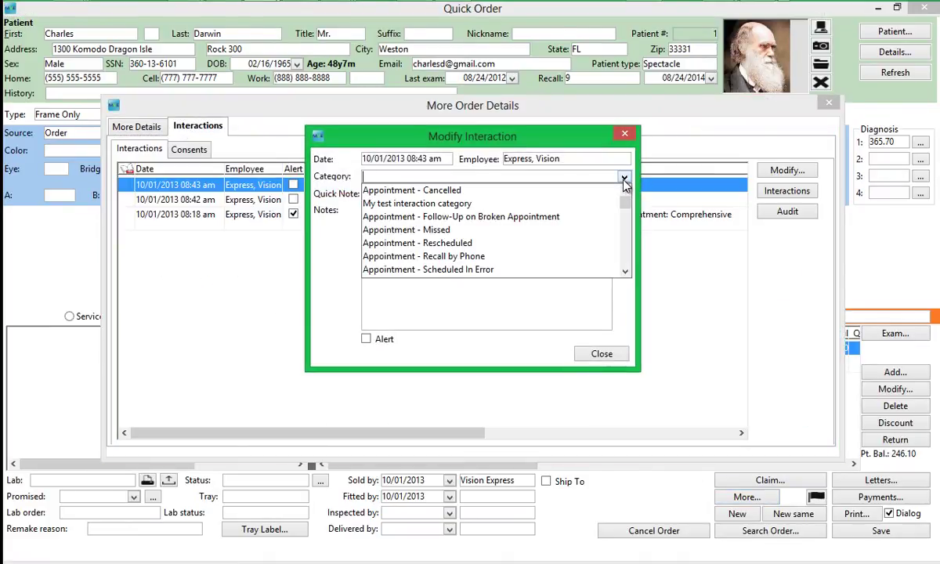
pyautogui.write('N')
pyautogui.click(470, 243)
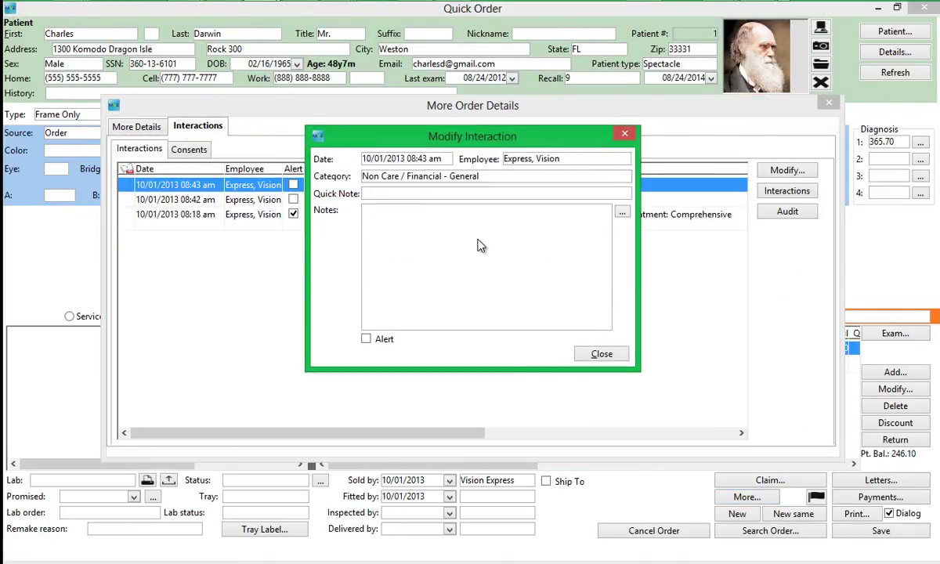
pyautogui.write('Please collect payment for this order!')
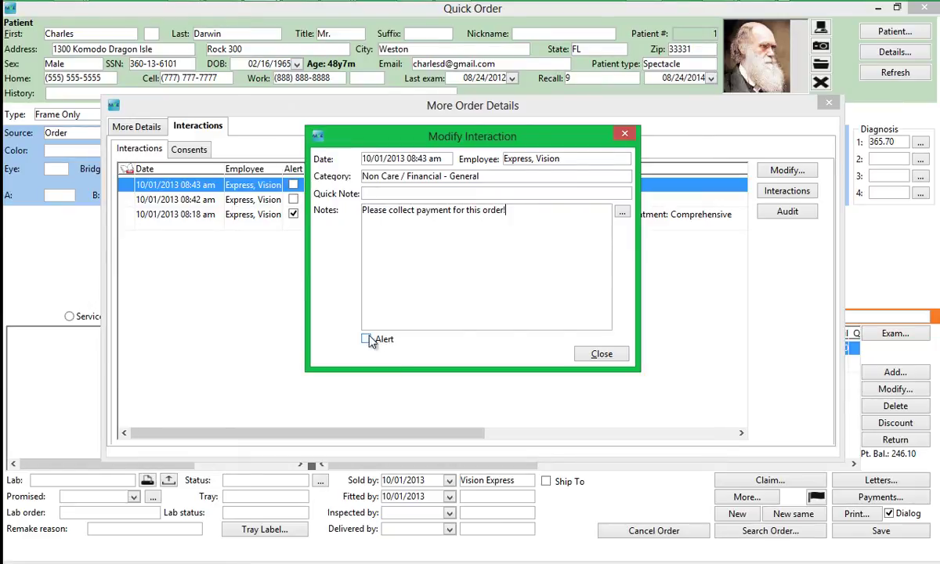
pyautogui.click(369, 339)
pyautogui.click(573, 338)
pyautogui.click(602, 354)
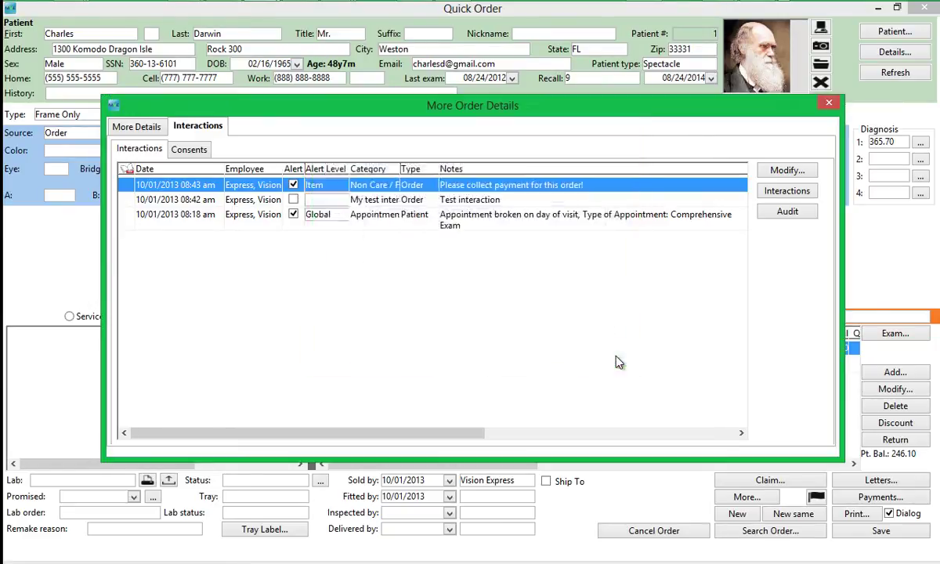
# Check order 210's alerts, then reopen order 211
pyautogui.click(828, 102)
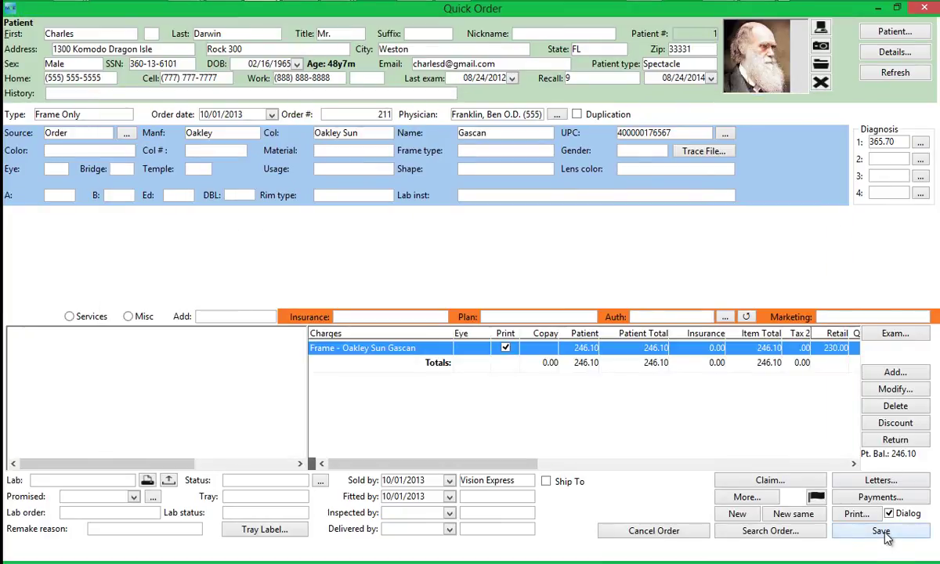
pyautogui.click(775, 532)
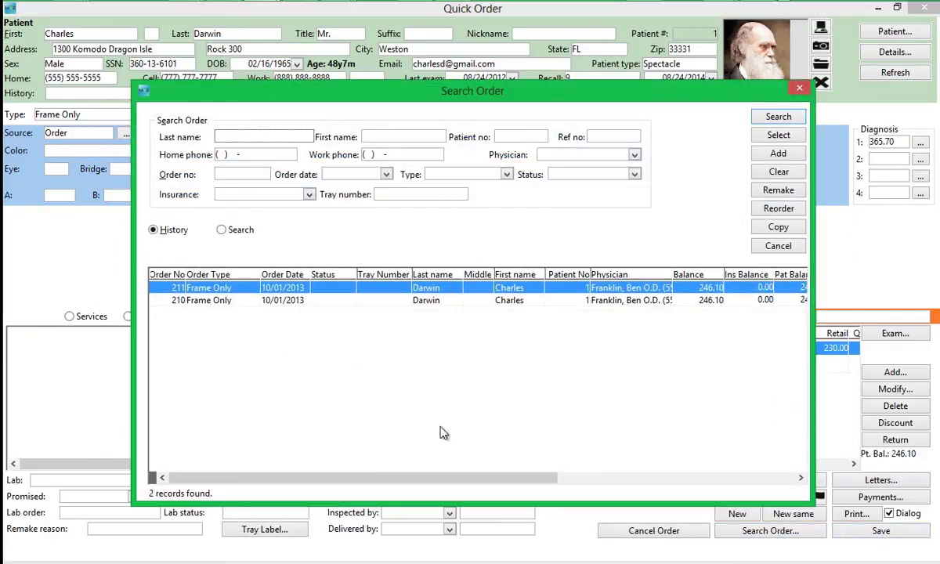
pyautogui.click(296, 306)
pyautogui.doubleClick(296, 305)
pyautogui.click(744, 434)
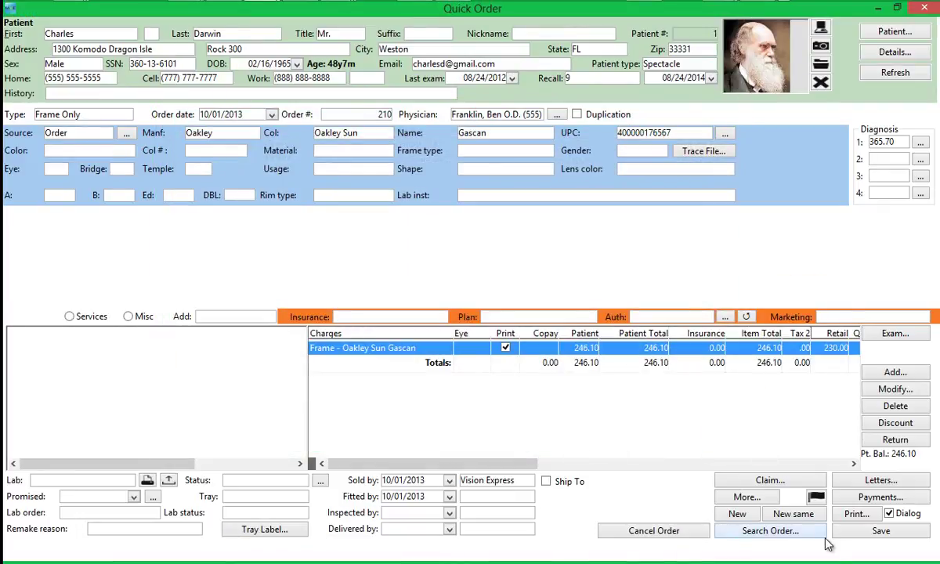
pyautogui.click(770, 530)
pyautogui.doubleClick(361, 288)
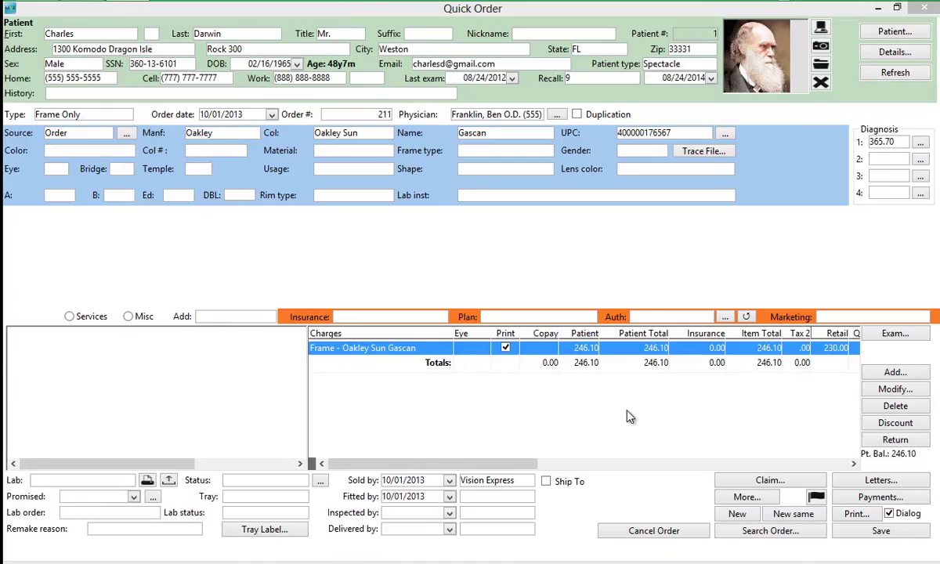
# Set order 211's blank interaction category to Non Care / Financial - General
pyautogui.click(746, 496)
pyautogui.click(196, 126)
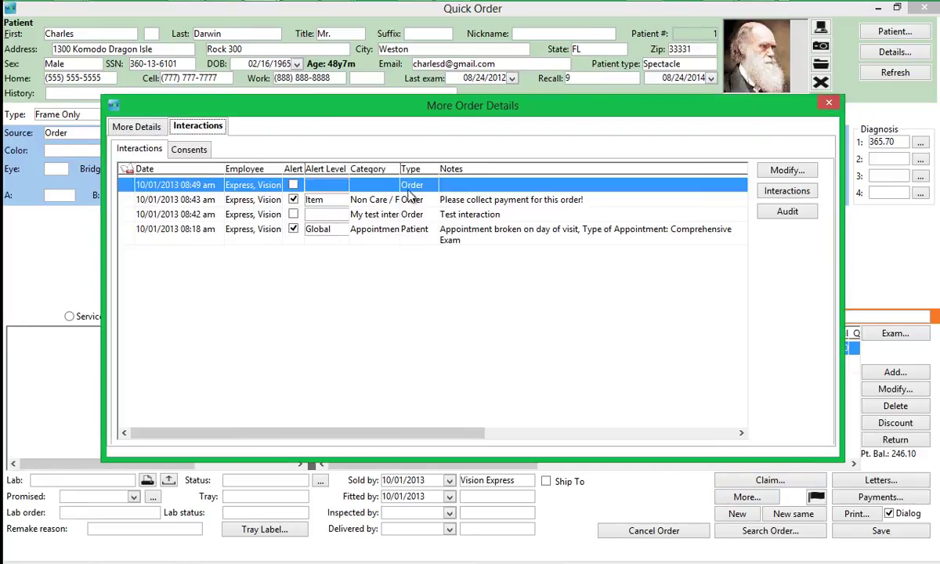
pyautogui.doubleClick(473, 185)
pyautogui.click(514, 176)
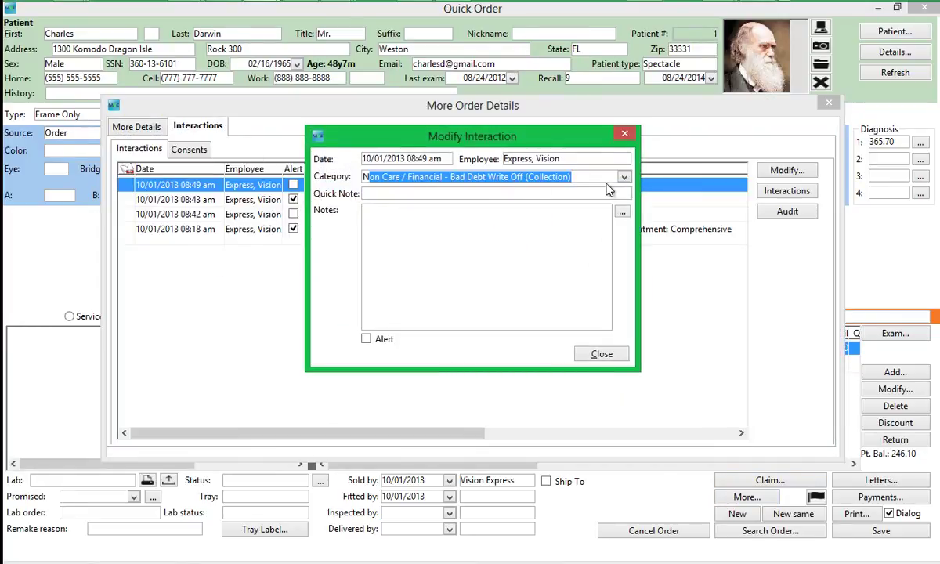
pyautogui.click(572, 174)
pyautogui.click(515, 253)
# Save alert note 'Jane, please collect the payment for this order.' sent to employee Jane Test
pyautogui.write('Jane, please collect the payment for this order.')
pyautogui.click(366, 338)
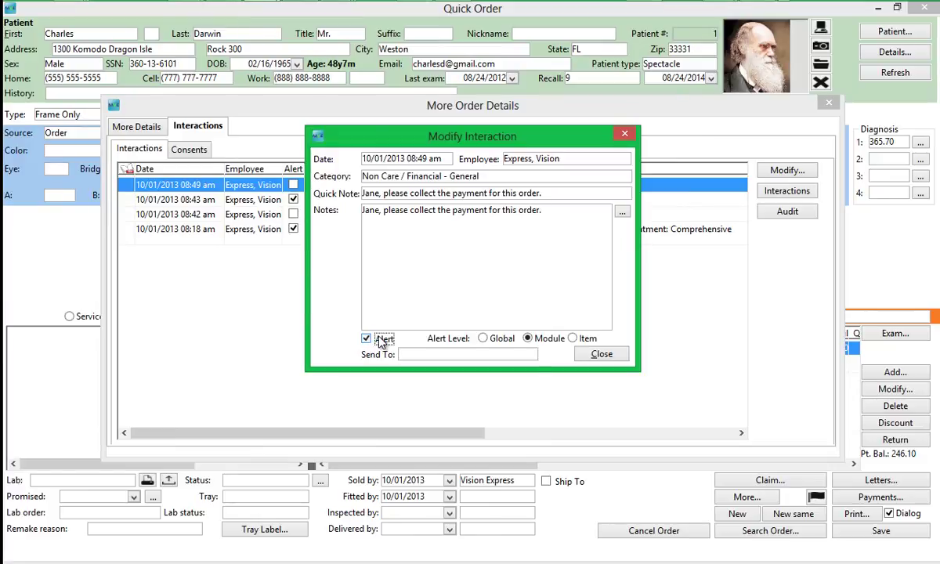
pyautogui.click(458, 354)
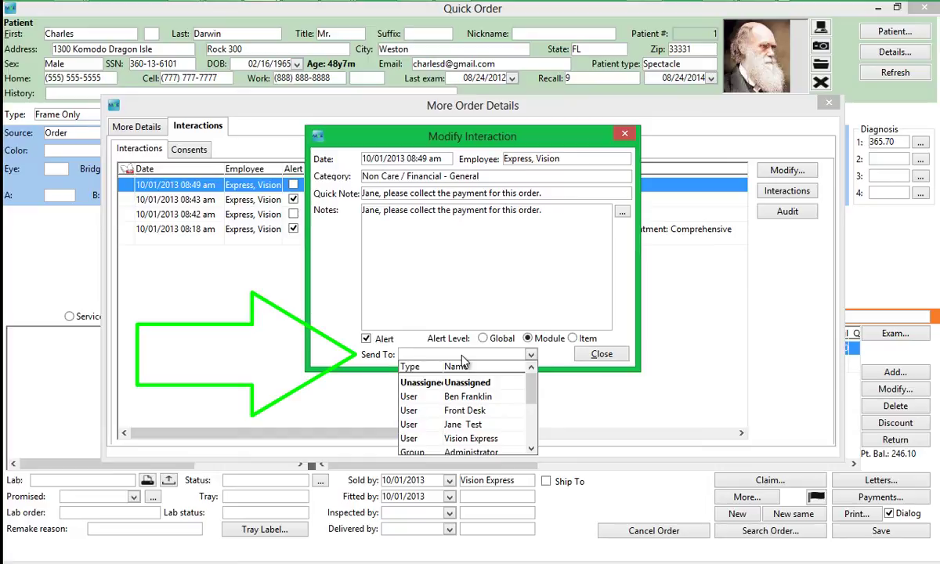
pyautogui.click(462, 424)
pyautogui.click(599, 354)
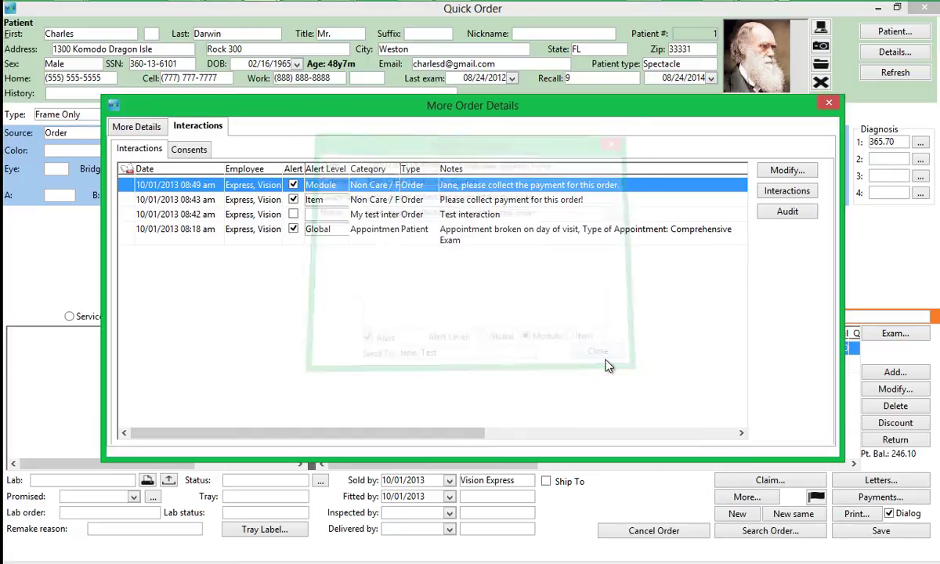
pyautogui.click(829, 101)
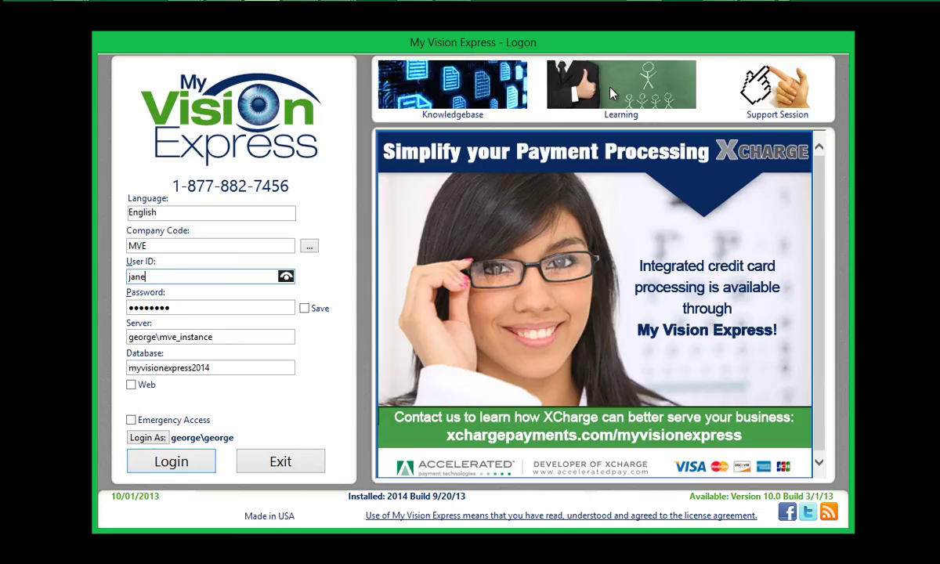
pyautogui.press('Tab')
# Log in as Jane Test to see the order 211 payment message in her messages
pyautogui.press('Return')
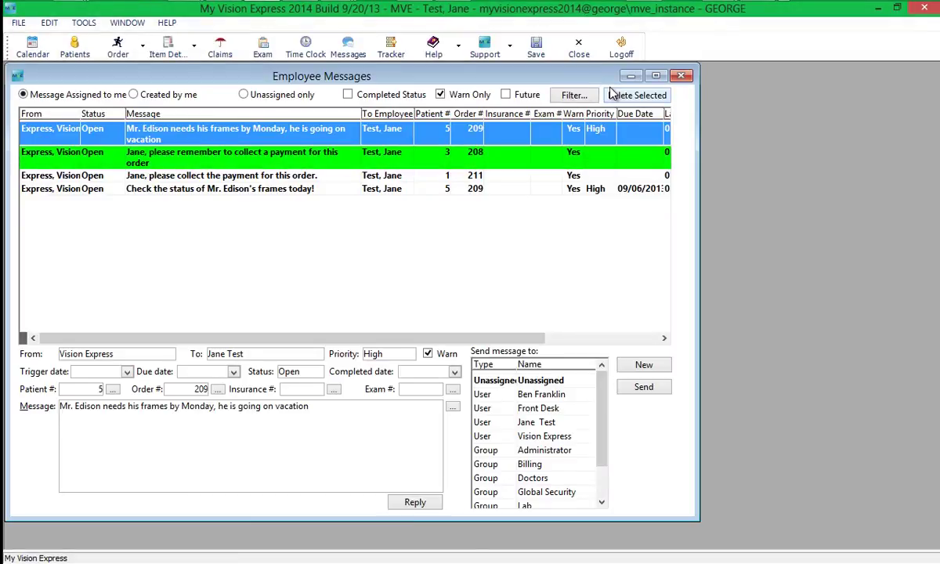